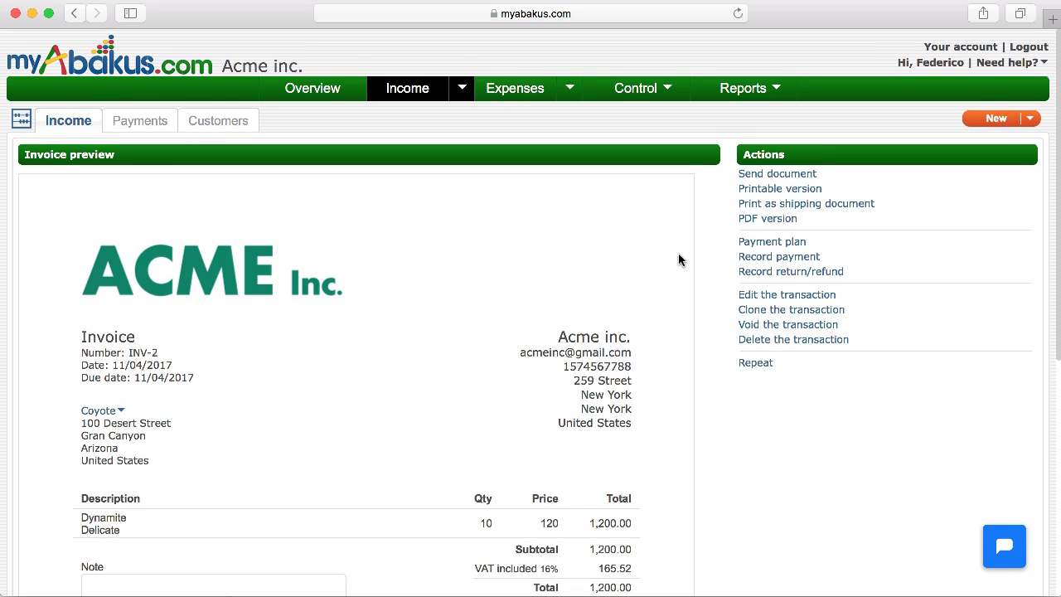
- Open Coyote's invoice INV-2 from the Income list to show its preview and 1,200.00 total
scroll(678, 257, down, 2)
scroll(678, 260, up, 1)
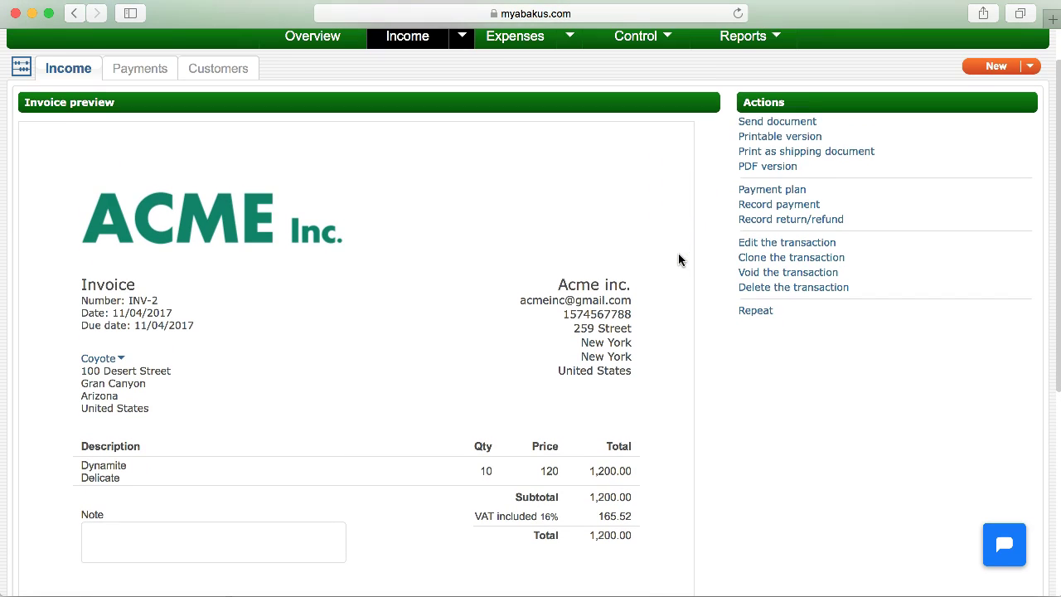
click(782, 154)
- Print invoice INV-2 from its printable version and return to the invoice preview
click(786, 144)
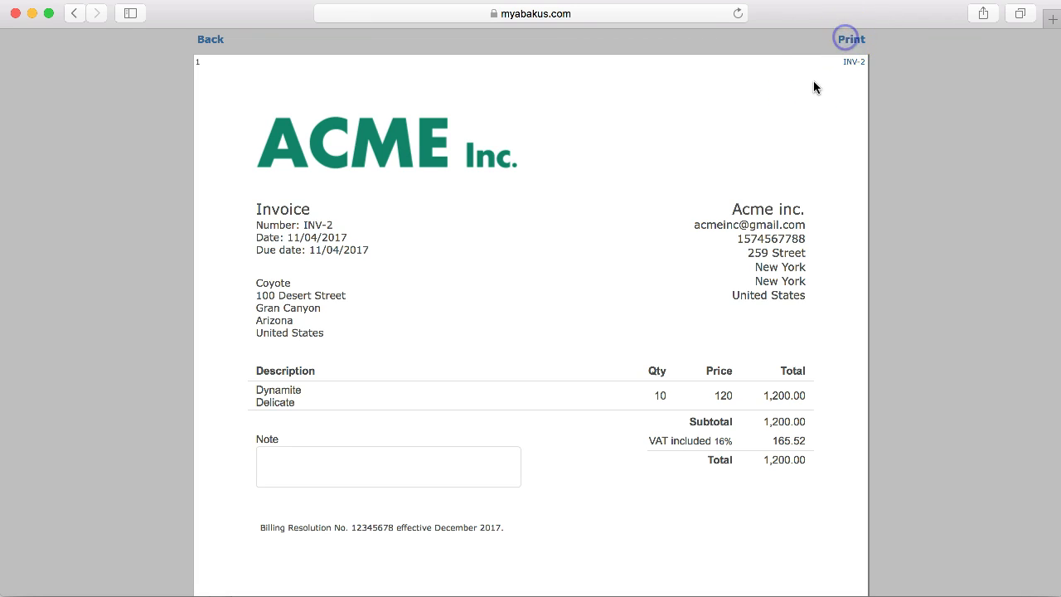
click(849, 40)
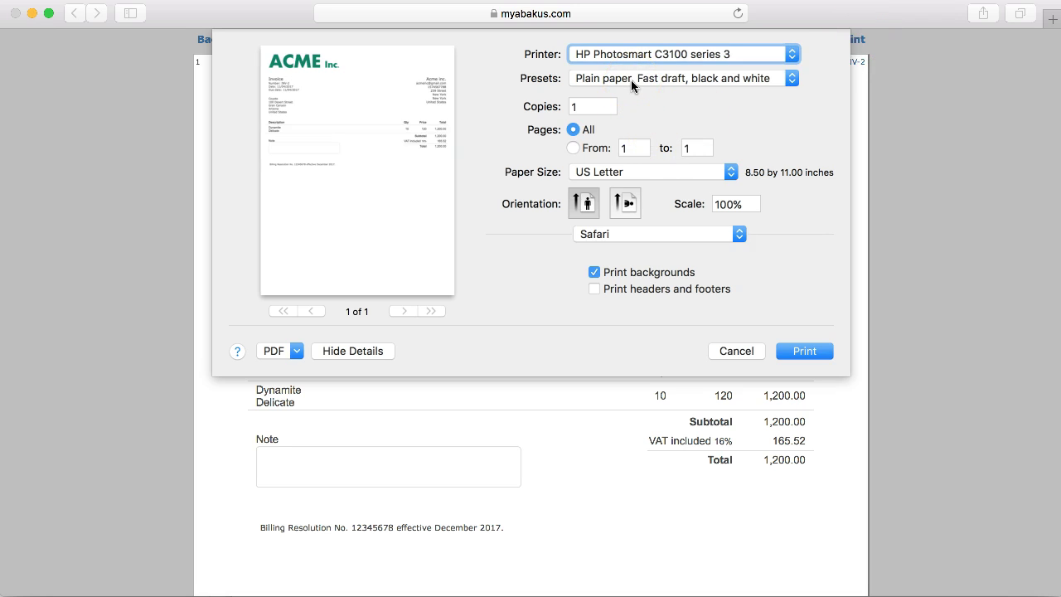
click(537, 317)
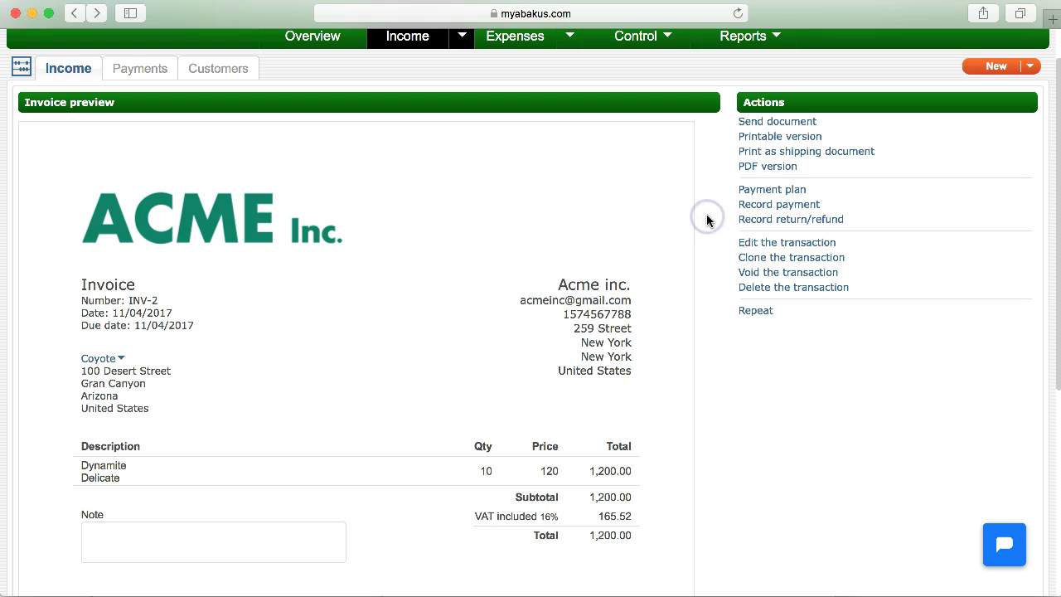
- Open the Send document form for INV-2 and review its subject, invoice-link message and PDF option
click(757, 122)
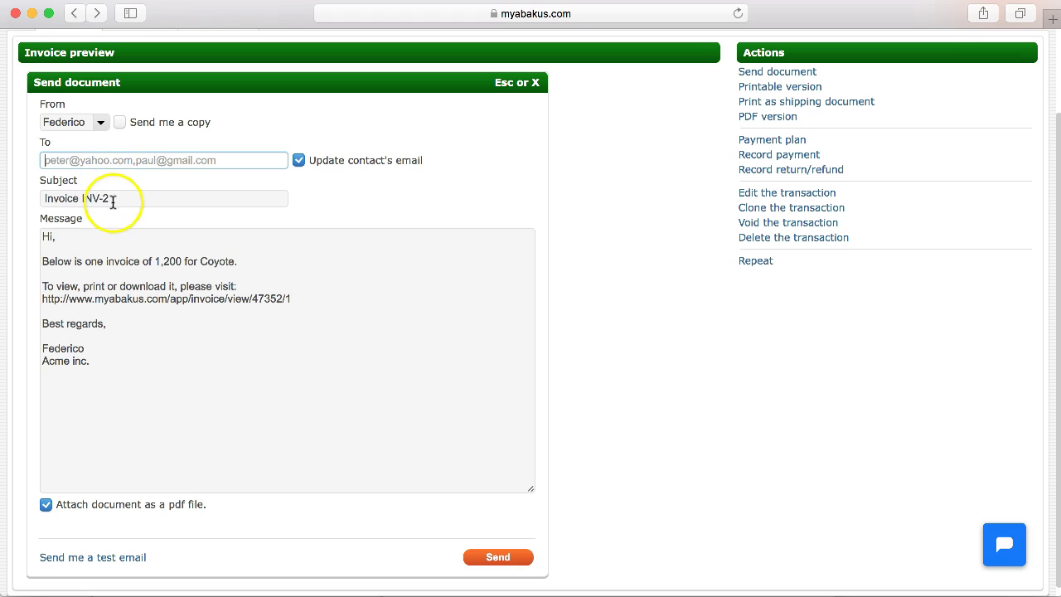
scroll(203, 206, down, 1)
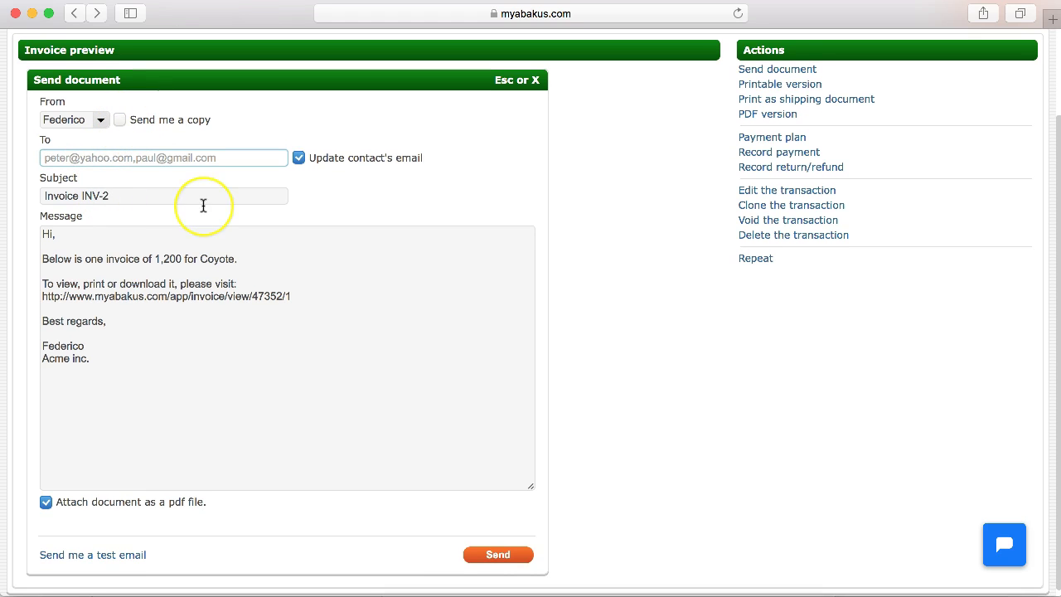
scroll(203, 205, down, 1)
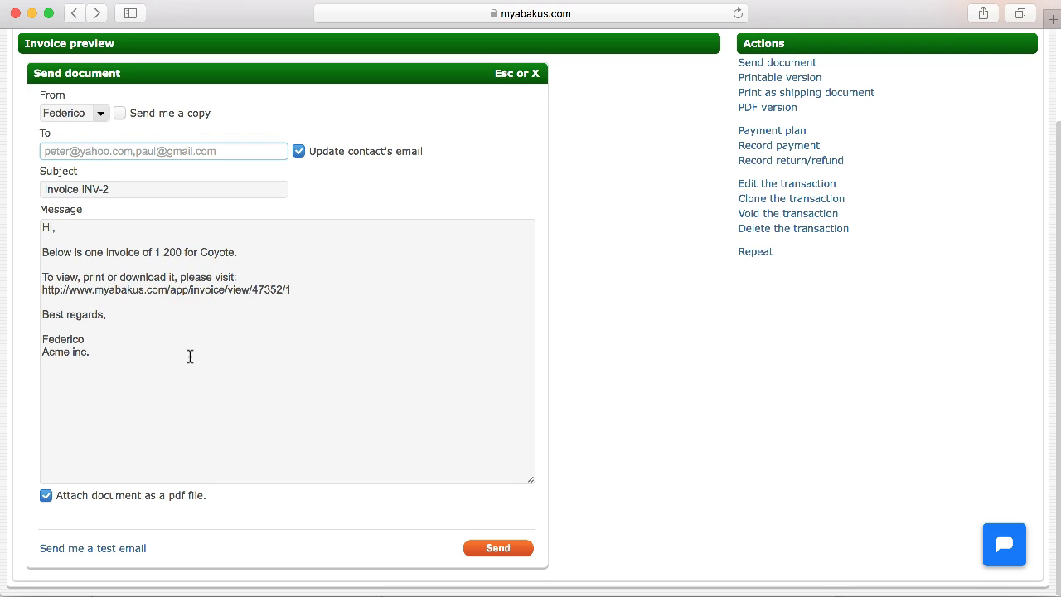
click(48, 289)
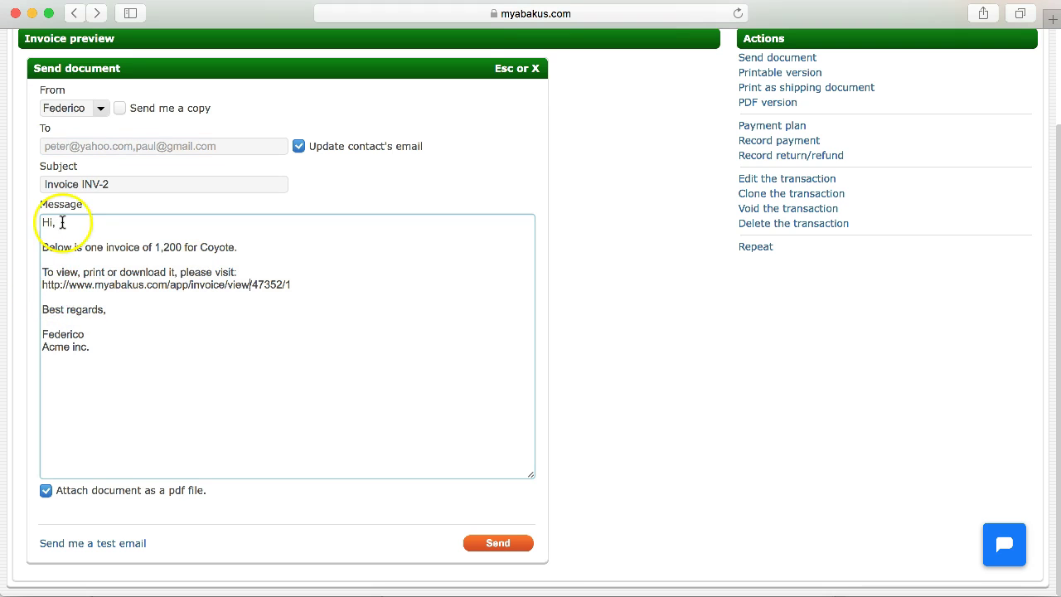
drag(40, 288, 301, 291)
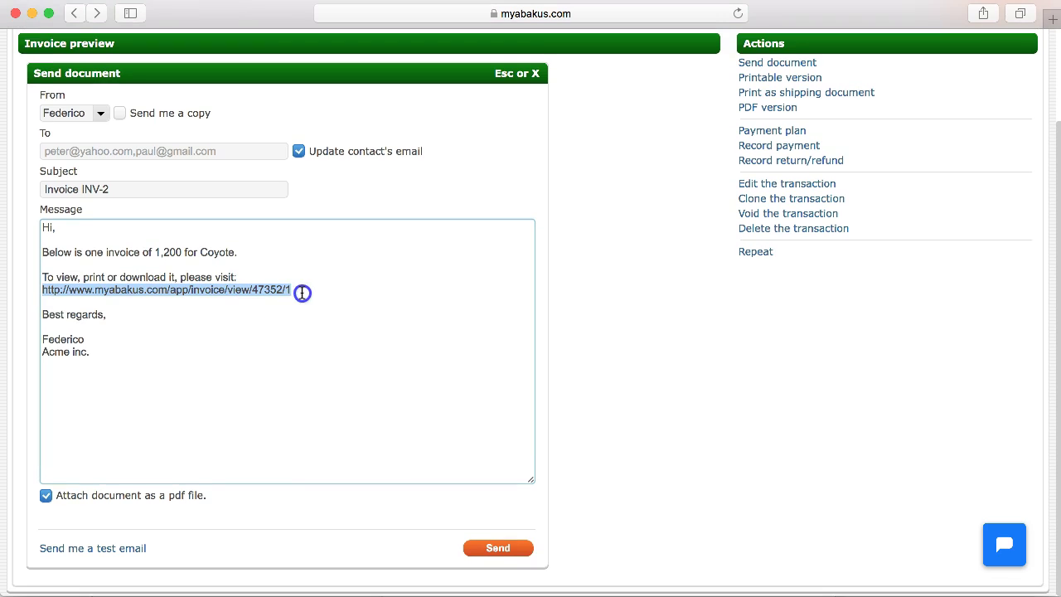
click(300, 295)
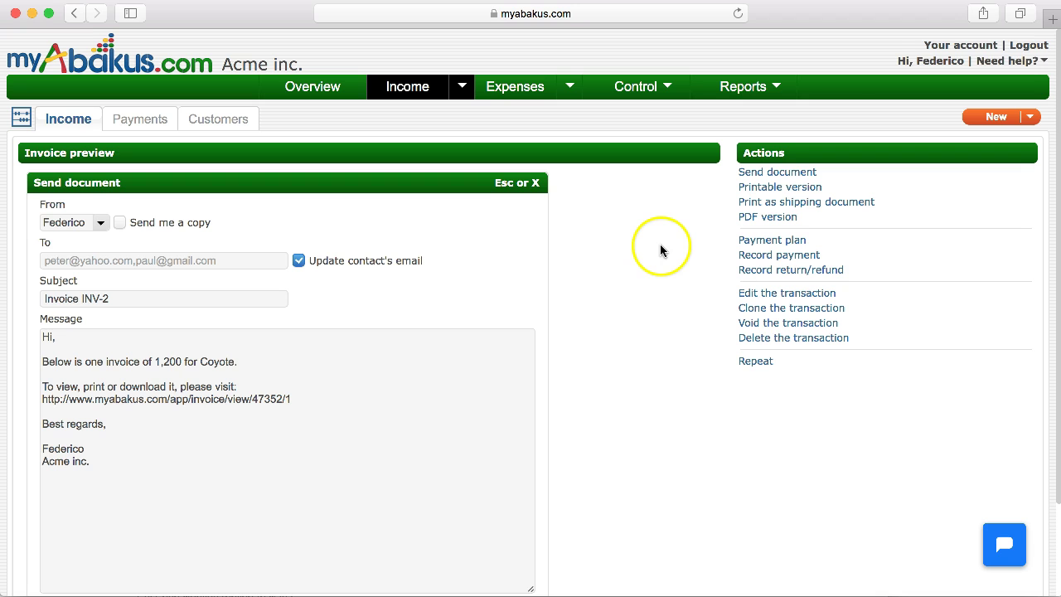
- Go to the account settings and open the invoice document settings
click(978, 47)
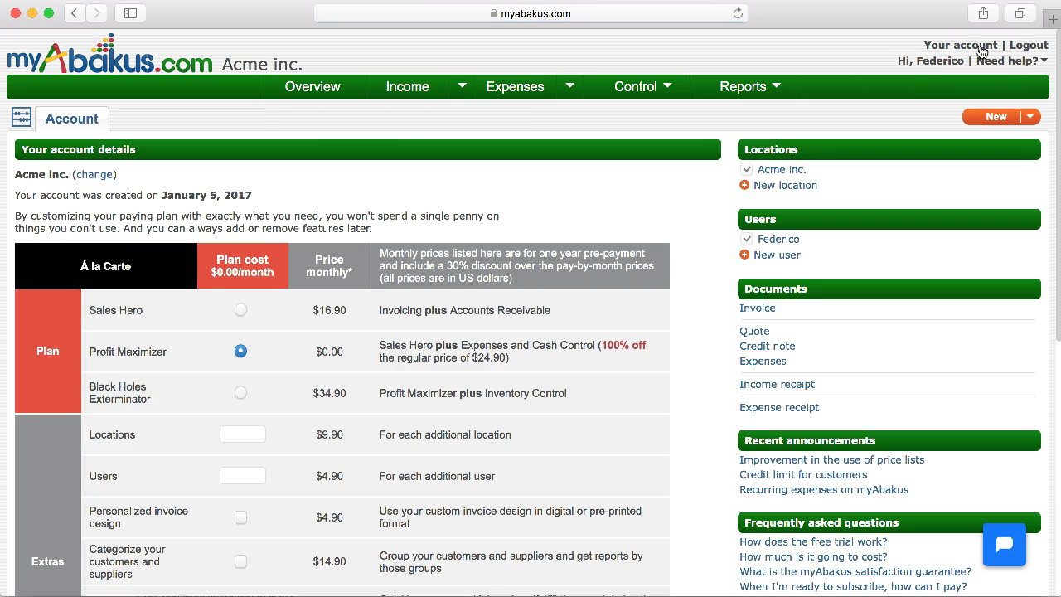
click(755, 308)
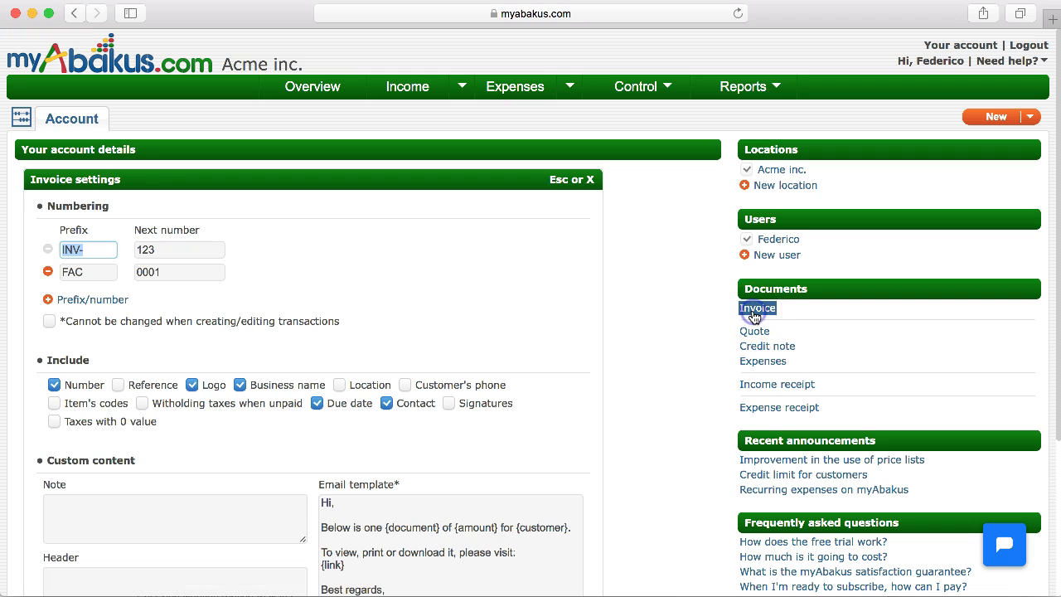
scroll(538, 358, down, 1)
scroll(538, 358, down, 1)
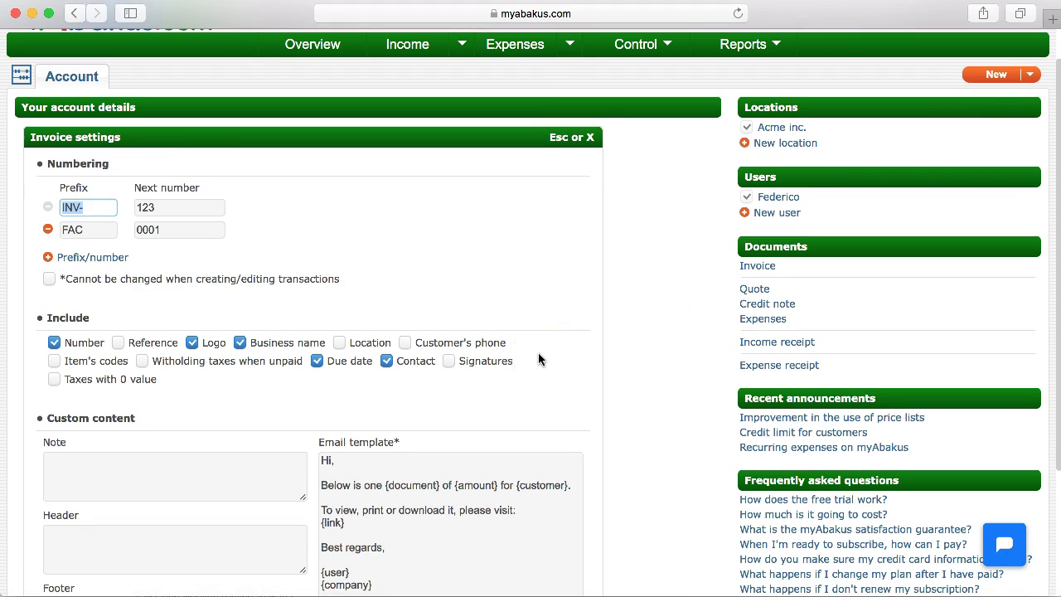
scroll(538, 358, down, 5)
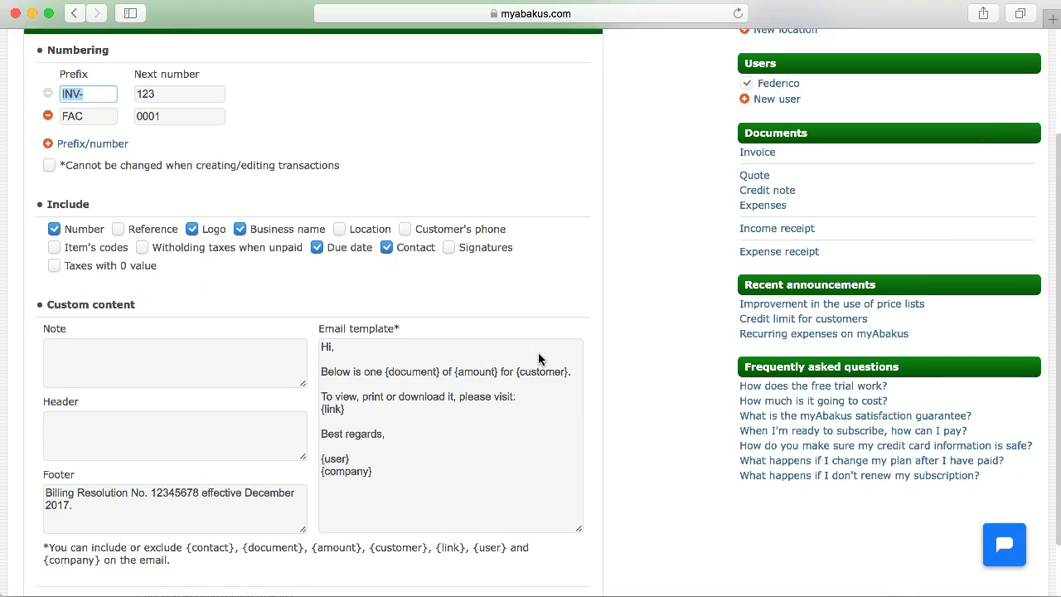
- Change the email template greeting from 'Hi' to 'Dear Customer,'
click(489, 350)
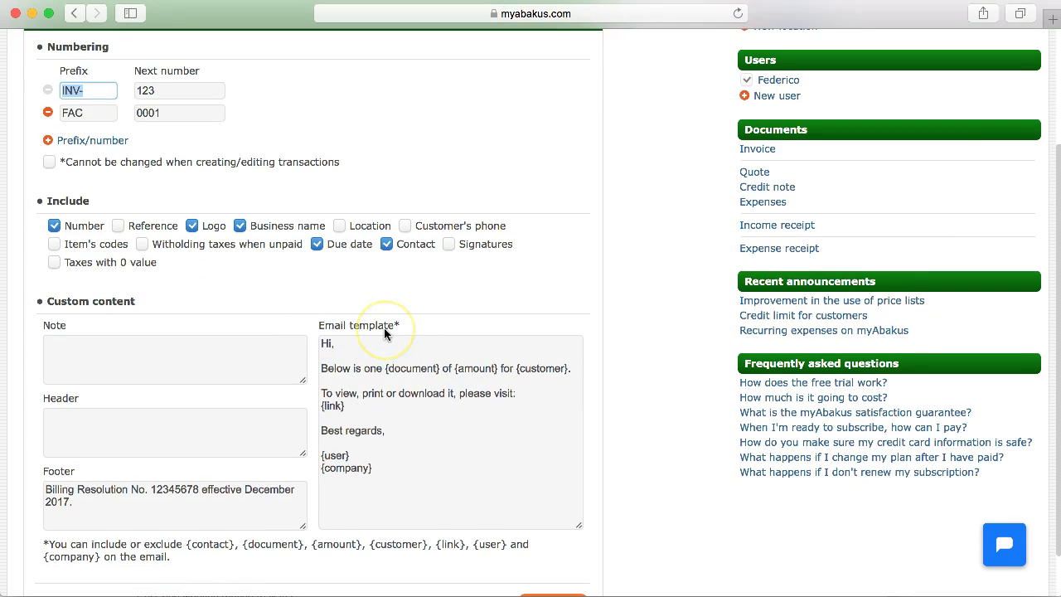
scroll(384, 327, down, 2)
click(322, 287)
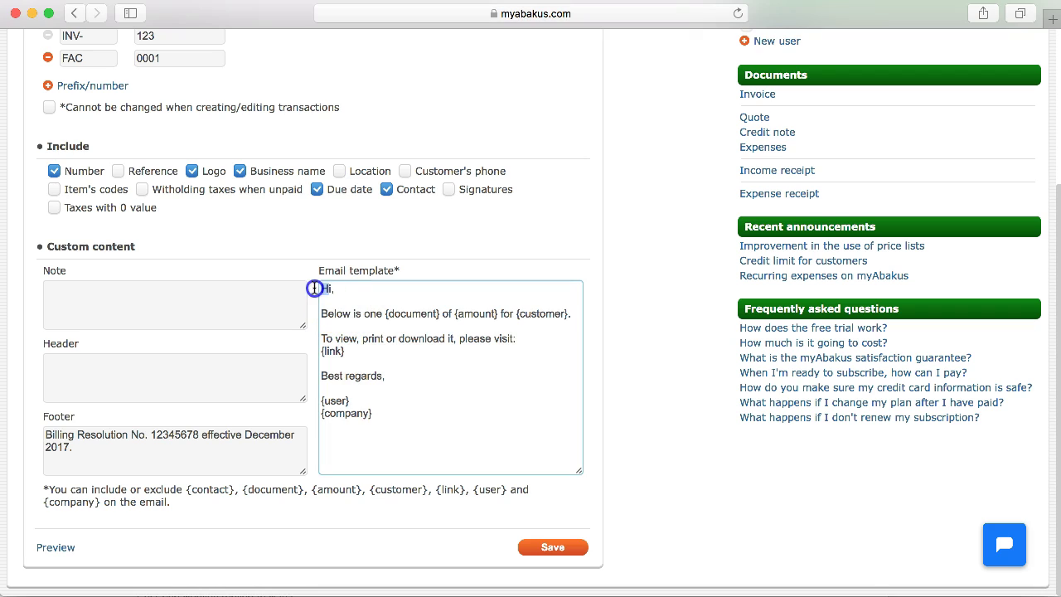
double_click(325, 288)
key(BackSpace)
key(BackSpace)
text(Dear Customer)
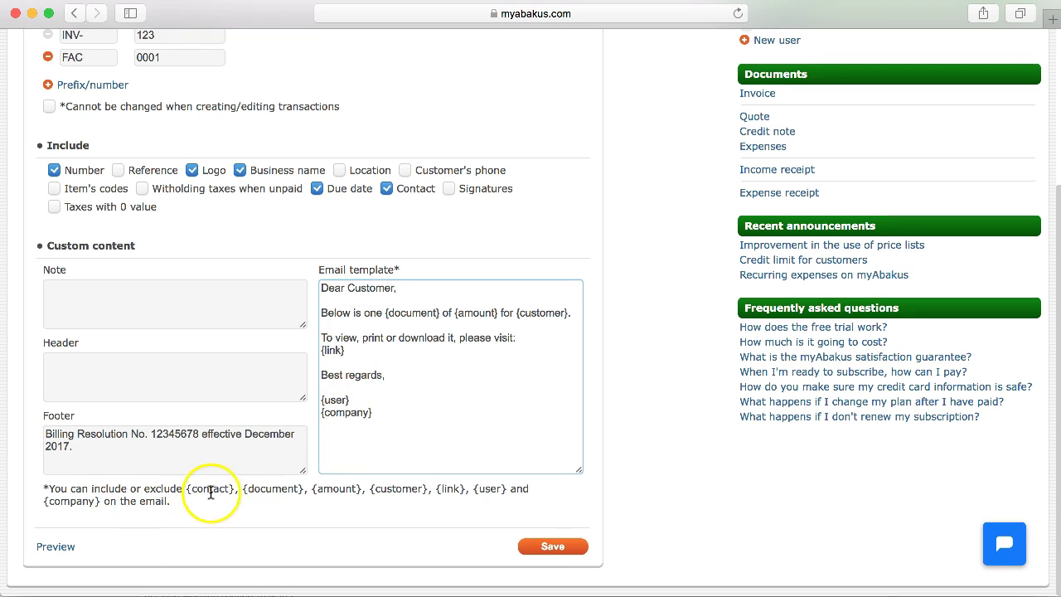
- Delete the {user} placeholder so the sign-off shows only {company}
click(356, 400)
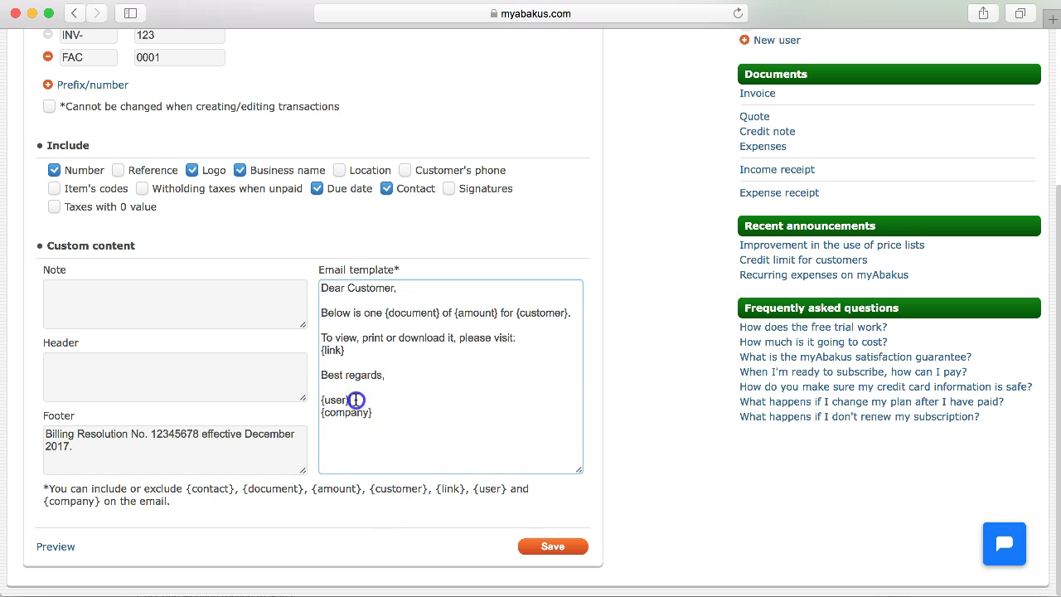
drag(355, 399, 296, 396)
key(BackSpace)
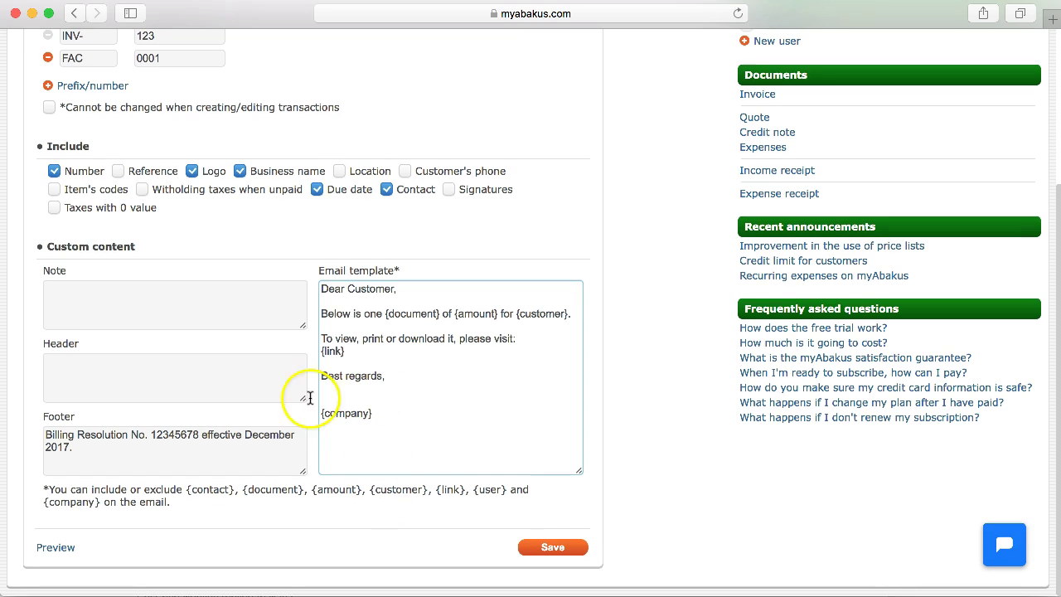
click(339, 429)
scroll(339, 429, down, 1)
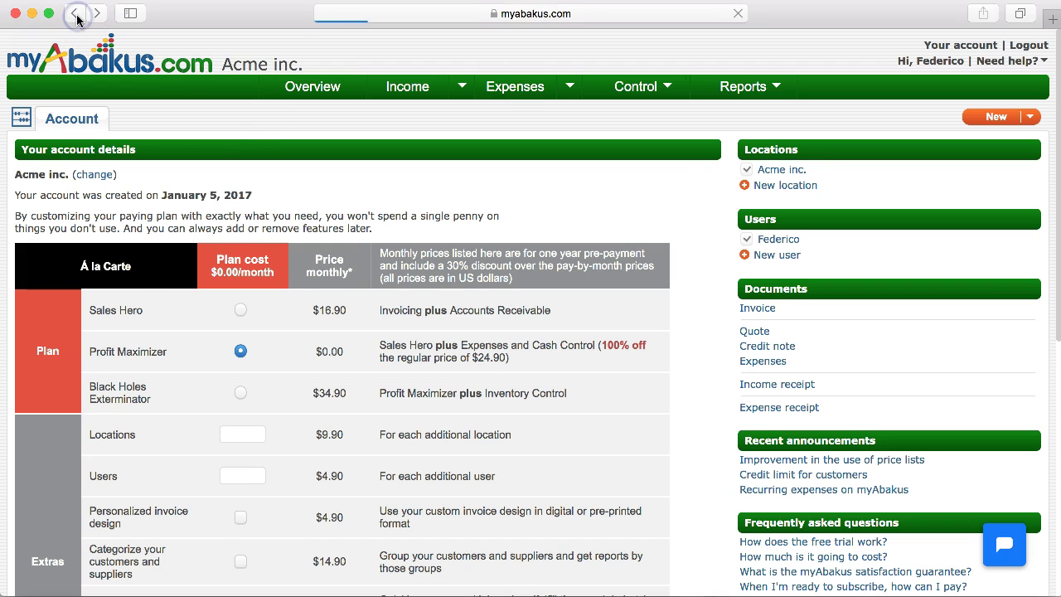
- Start emailing INV-2 and replace the recipient with the customer's e-mail address
click(801, 172)
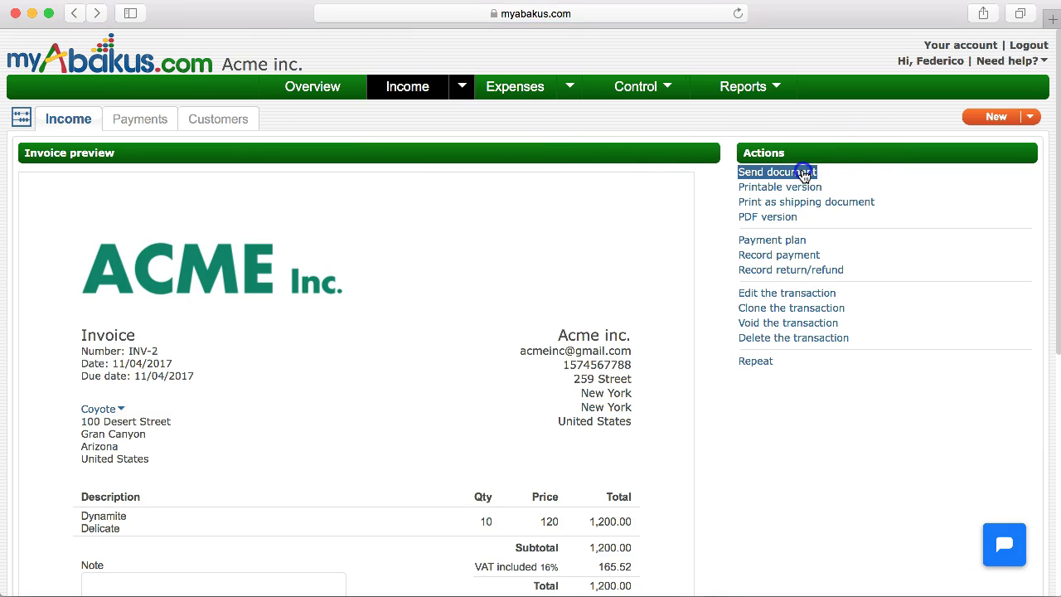
key(BackSpace)
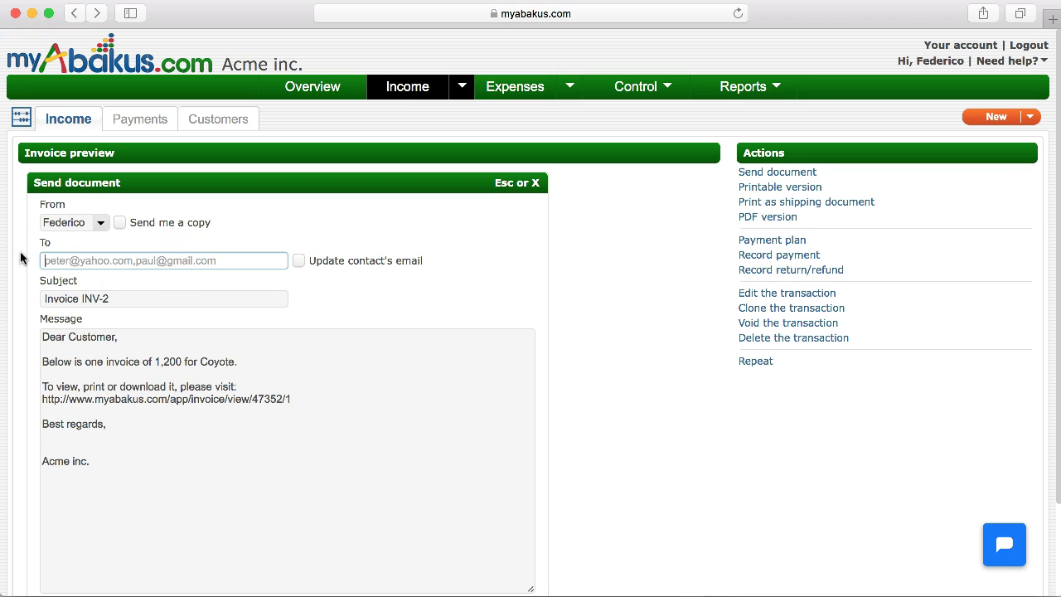
click(118, 337)
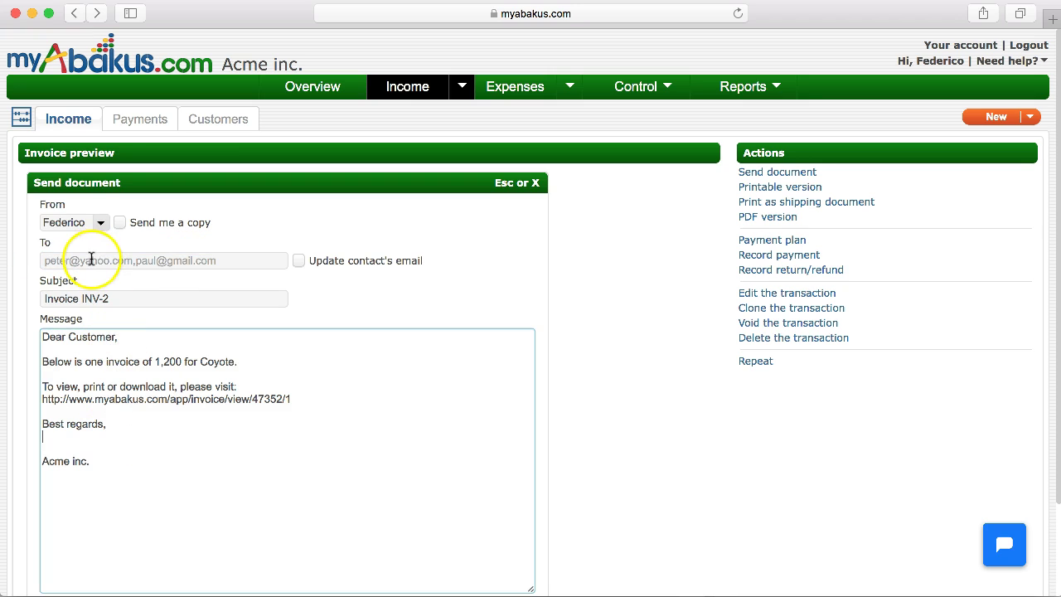
click(88, 261)
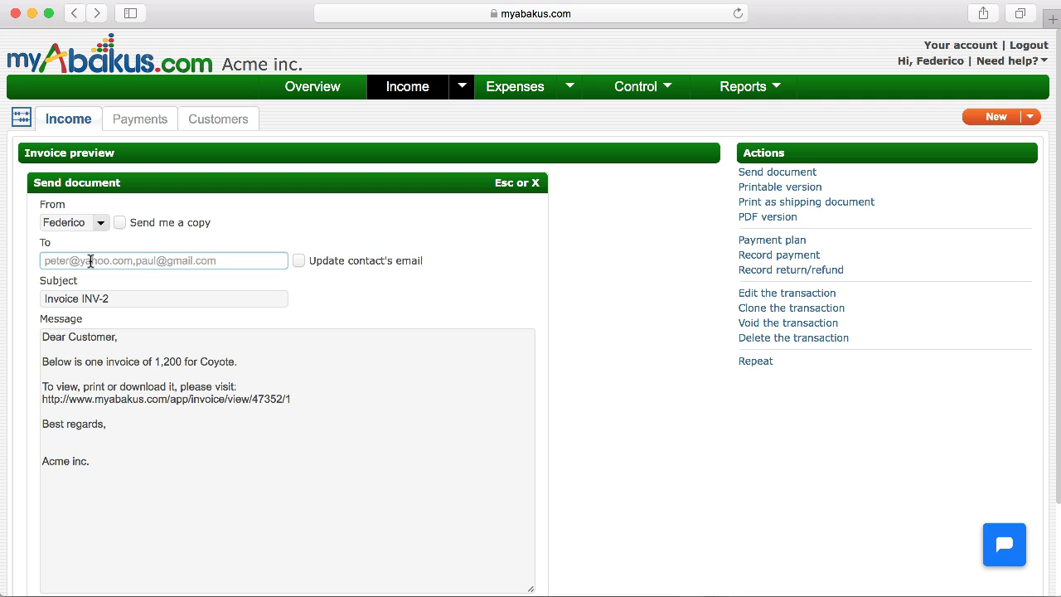
key(super+v)
click(168, 266)
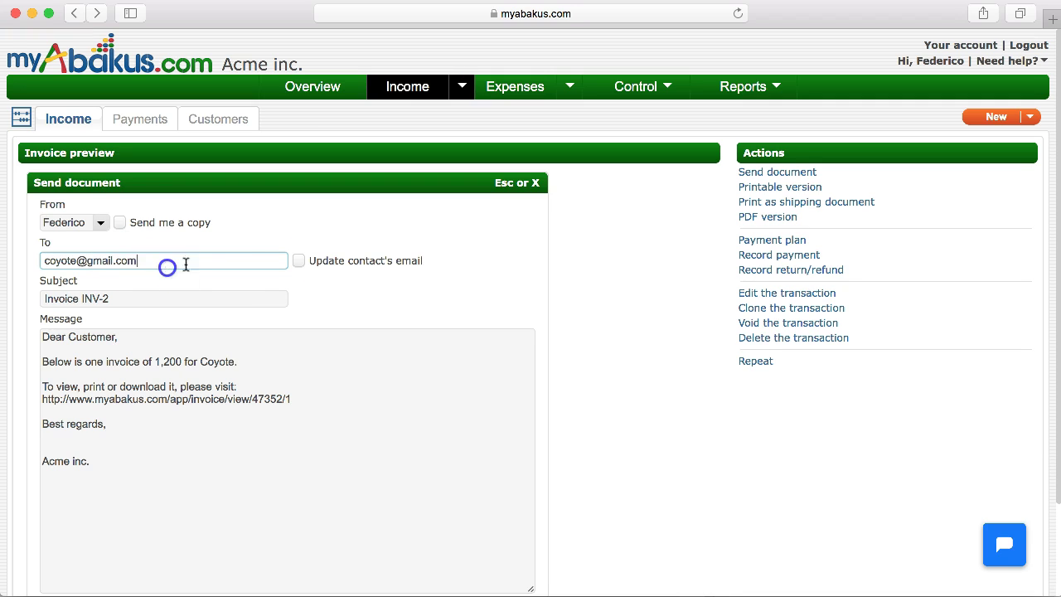
- Leave the contact's stored e-mail unchanged and send yourself a test copy
click(298, 262)
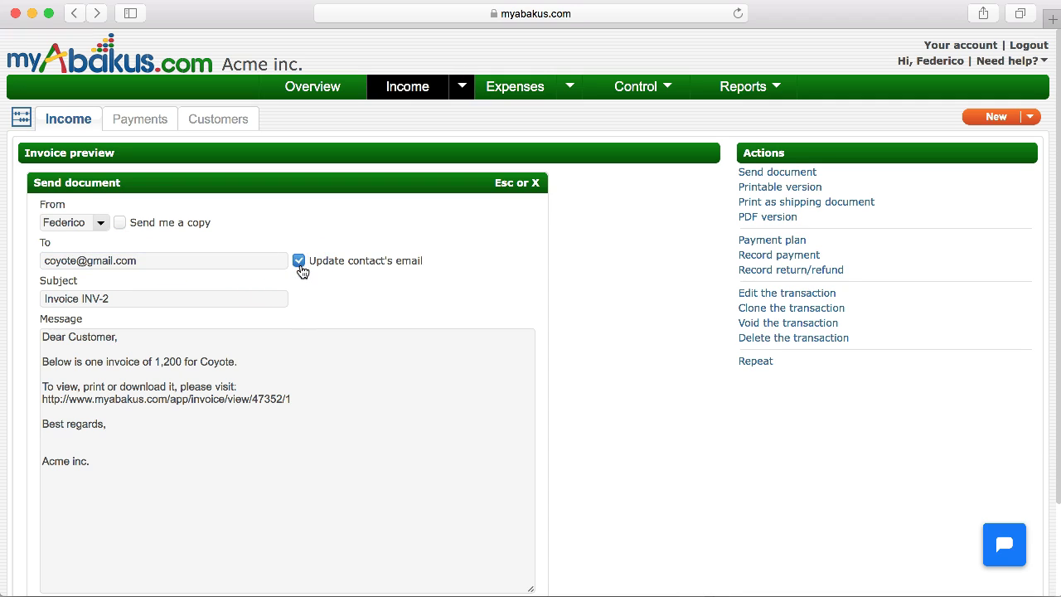
click(299, 262)
scroll(302, 272, down, 3)
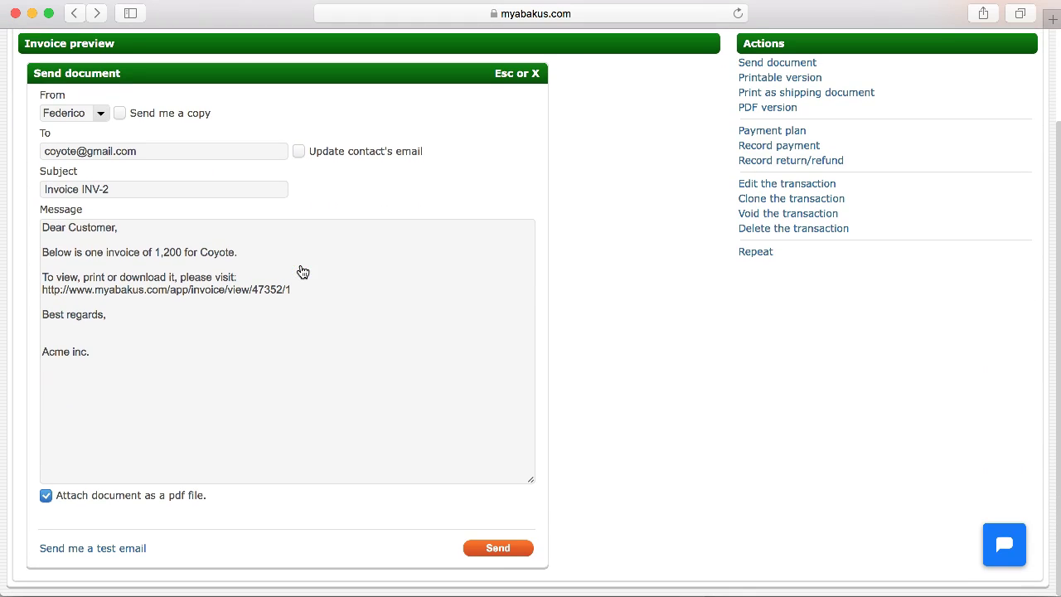
click(123, 549)
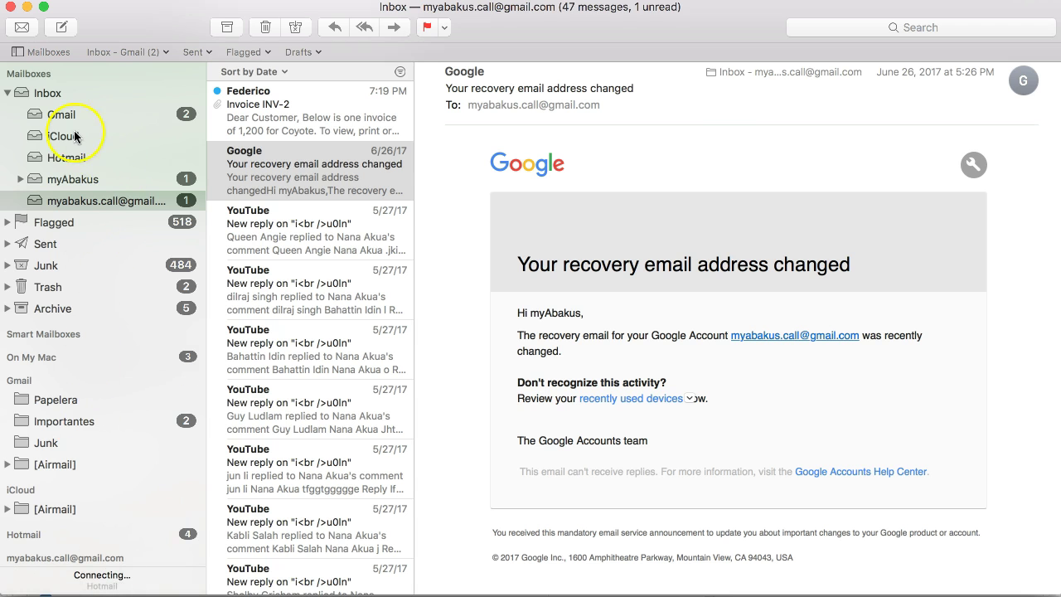
- Open the Invoice INV-2 email in Mail, check its Invoice - INV-2.pdf attachment, and follow the invoice link
click(286, 116)
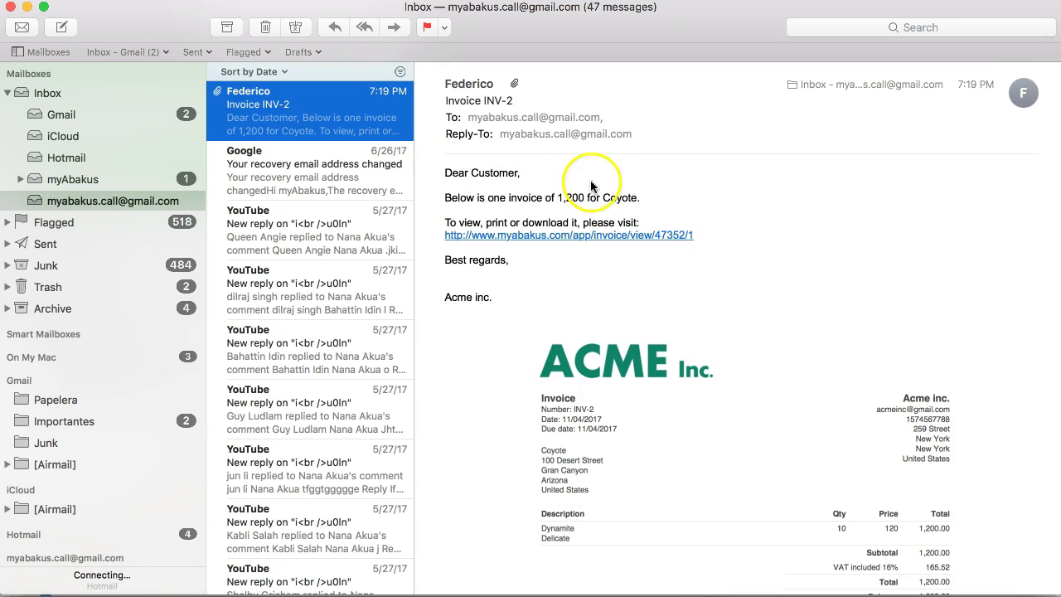
scroll(700, 423, down, 3)
scroll(700, 423, up, 2)
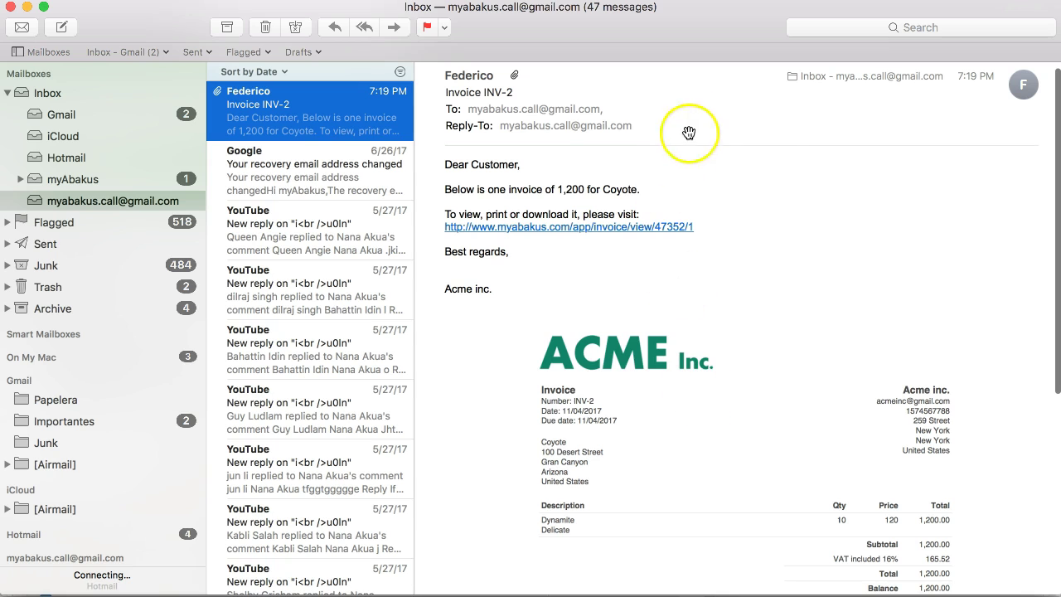
click(795, 145)
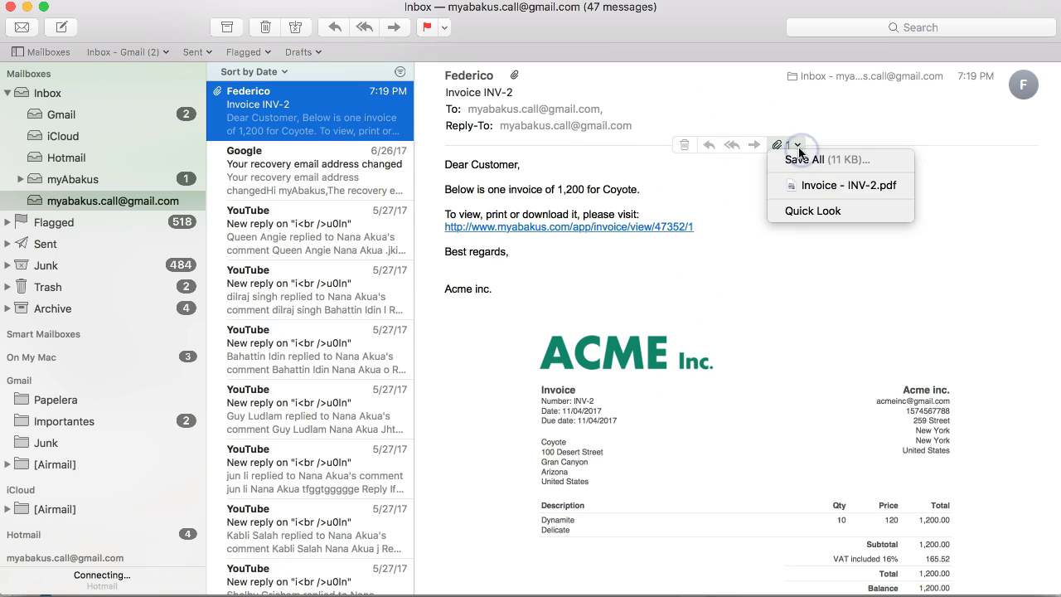
click(746, 231)
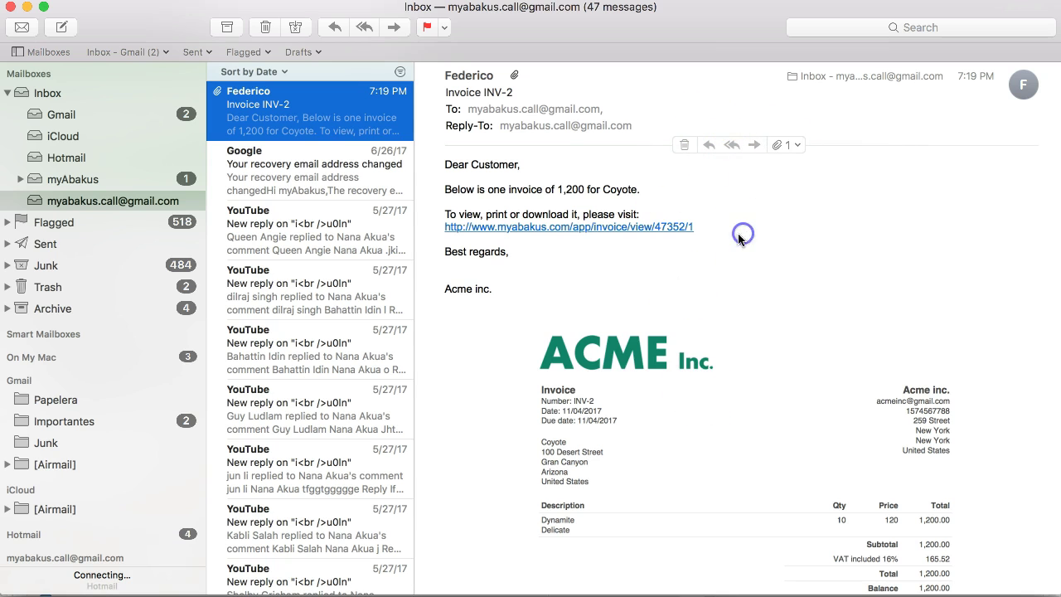
click(652, 229)
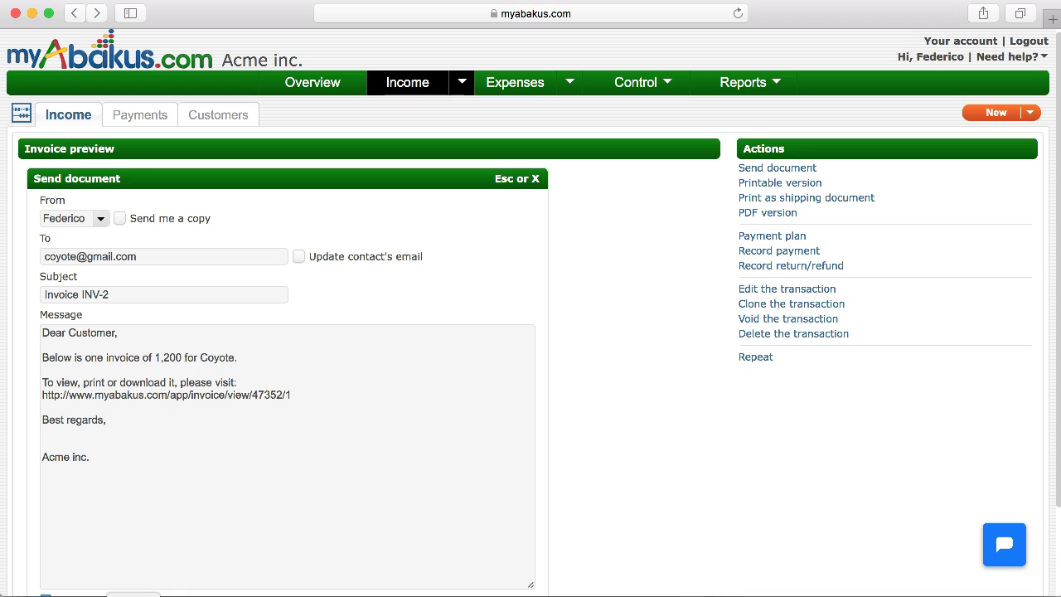
- In the INV-2 send form, highlight the invoice view link in the message, then deselect it
click(181, 398)
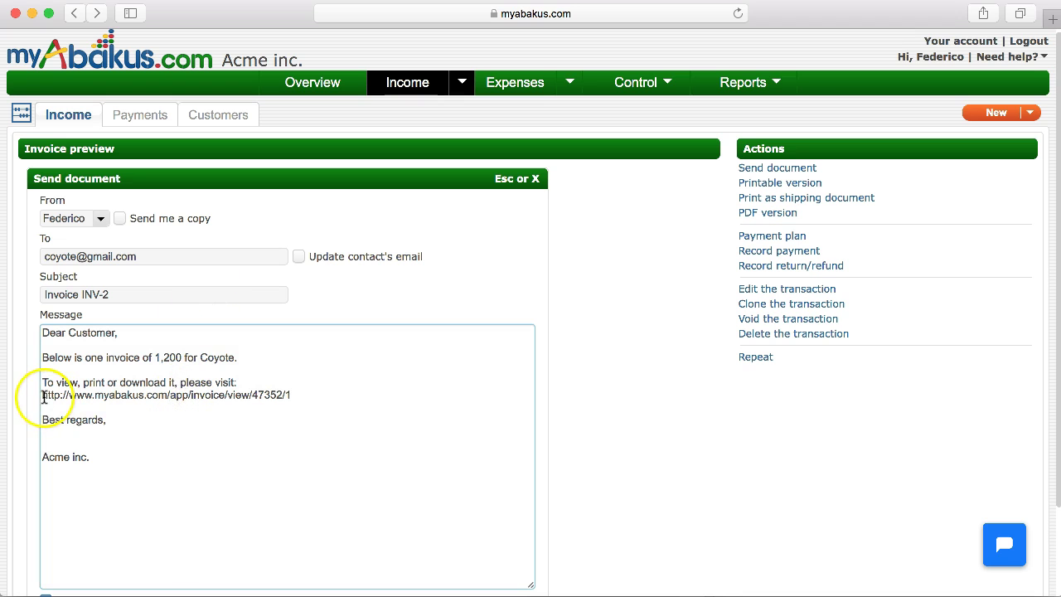
drag(45, 395, 313, 396)
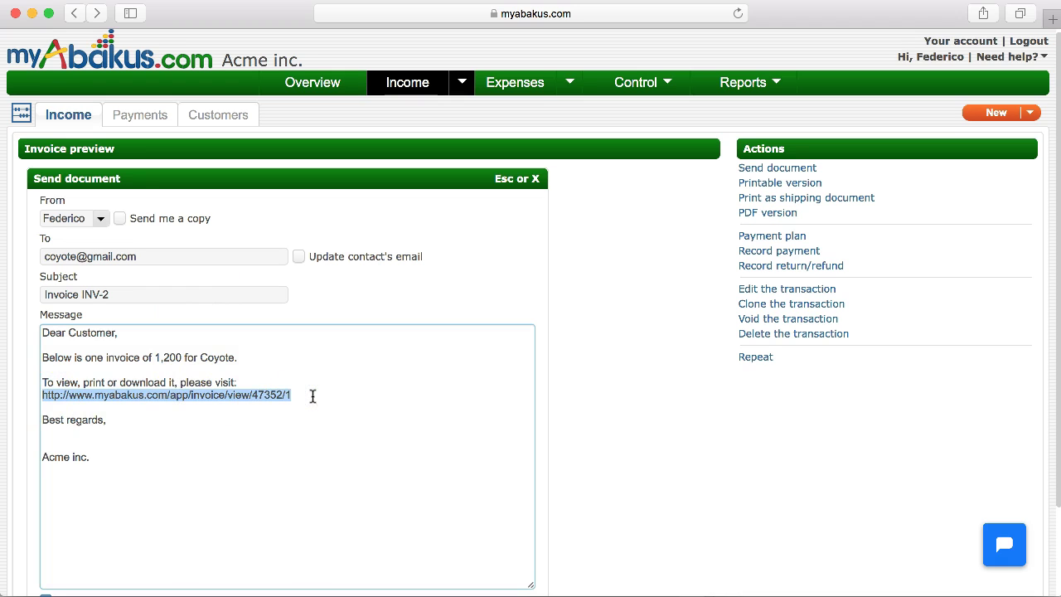
click(314, 396)
scroll(312, 397, down, 3)
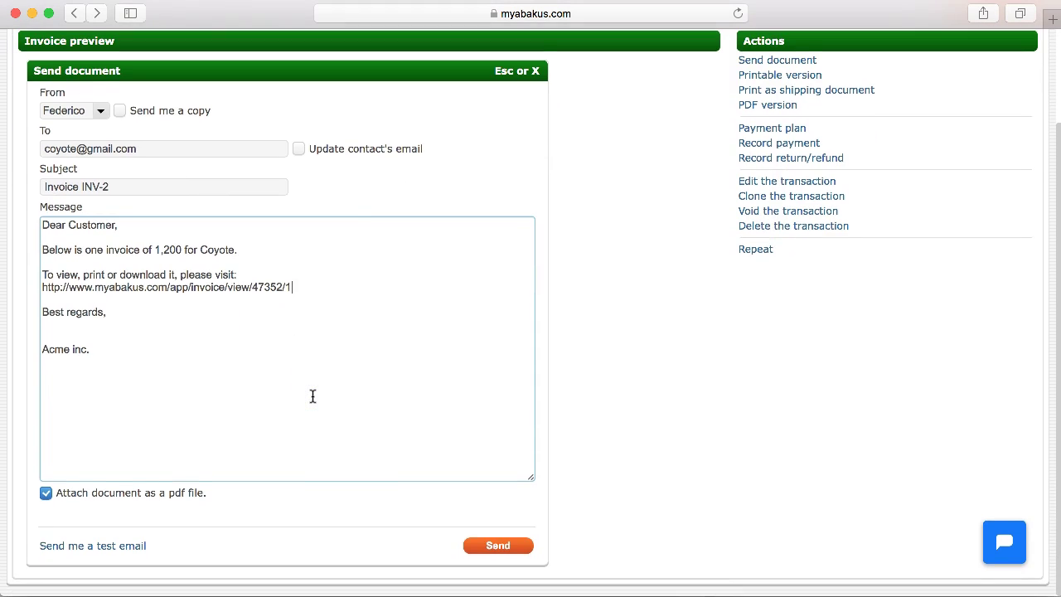